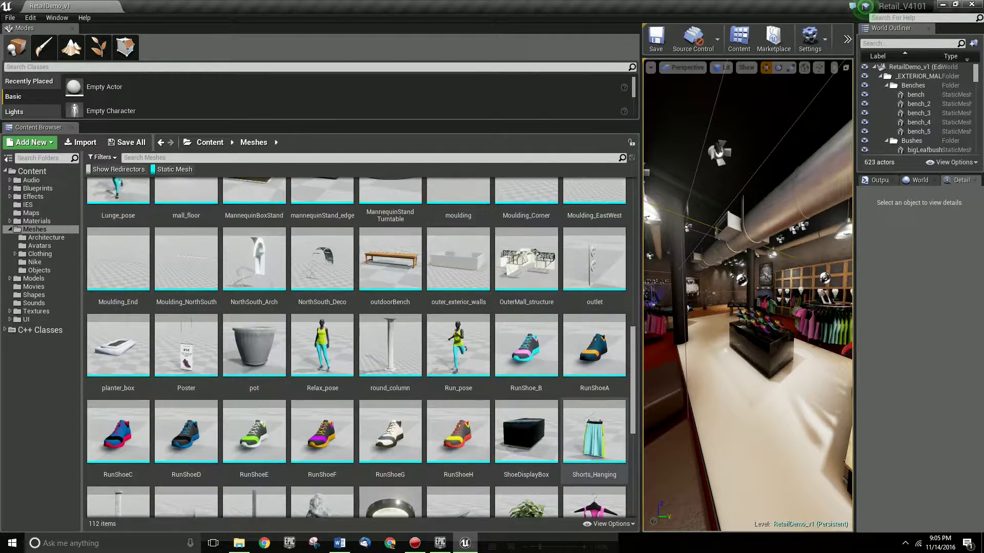
pyautogui.scroll(3, 595, 415)
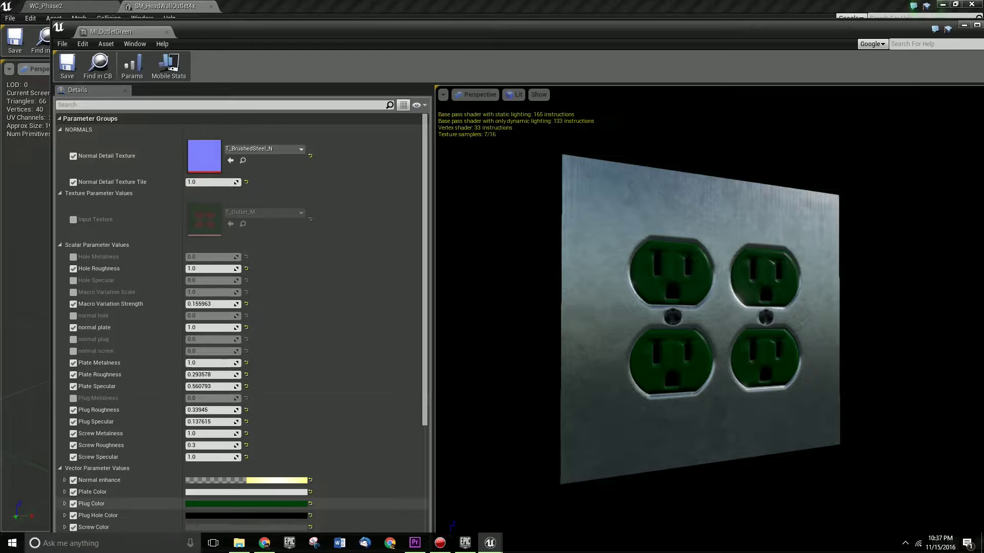
# - Change the outlet material's Plug Color from dark green to a vivid, bright red
pyautogui.click(241, 504)
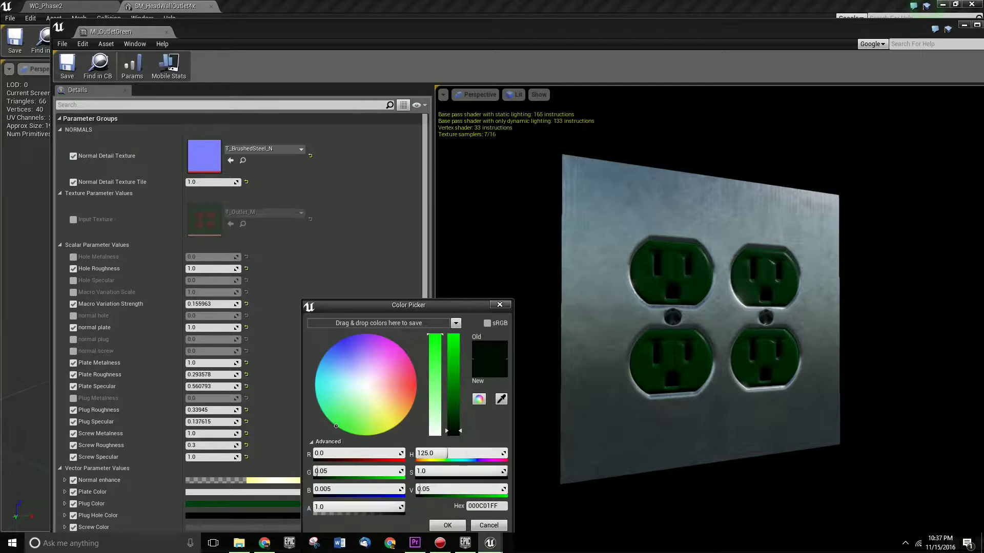
pyautogui.moveTo(336, 426); pyautogui.dragTo(413, 382)
pyautogui.moveTo(453, 430); pyautogui.dragTo(453, 339)
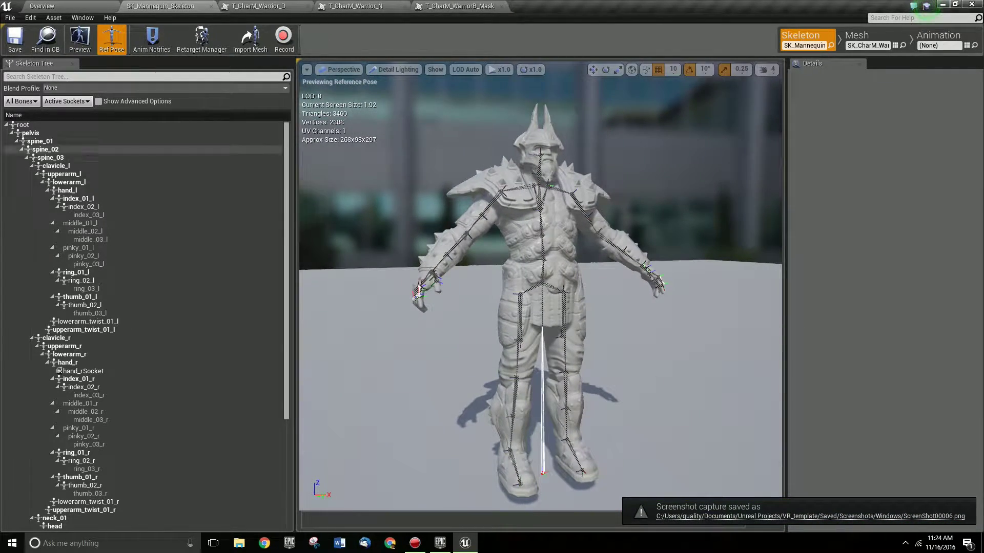
# - Rotate the pelvis and clavicle_l bones to lift the left arm, then select hand_l
pyautogui.click(31, 132)
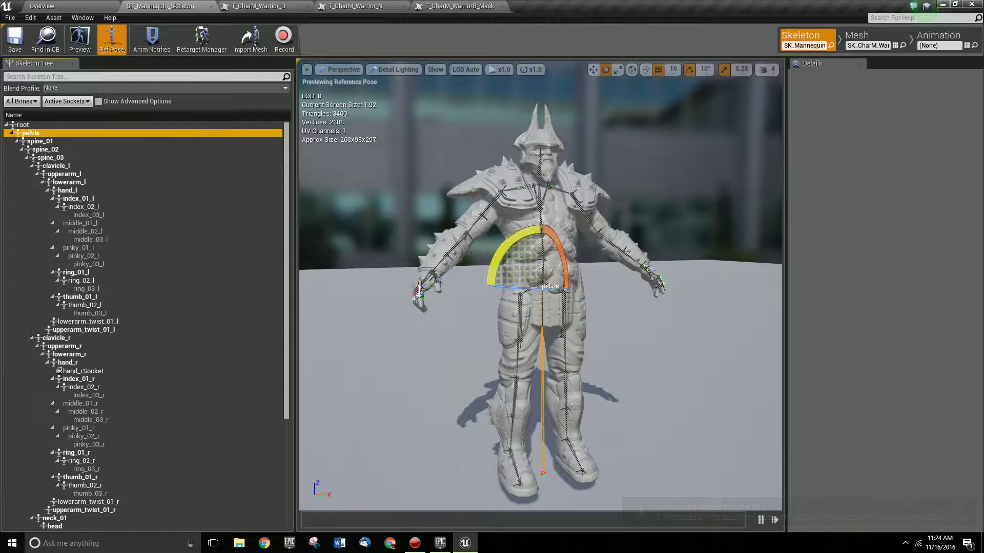
pyautogui.moveTo(500, 251)
pyautogui.mouseDown()
pyautogui.moveTo(515, 241)
pyautogui.moveTo(500, 251)
pyautogui.mouseUp()
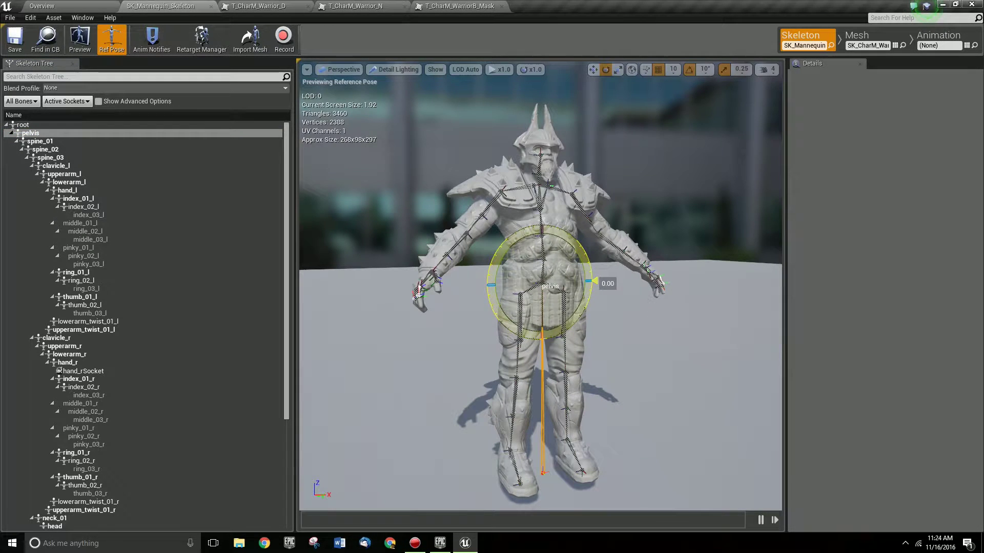
pyautogui.click(57, 165)
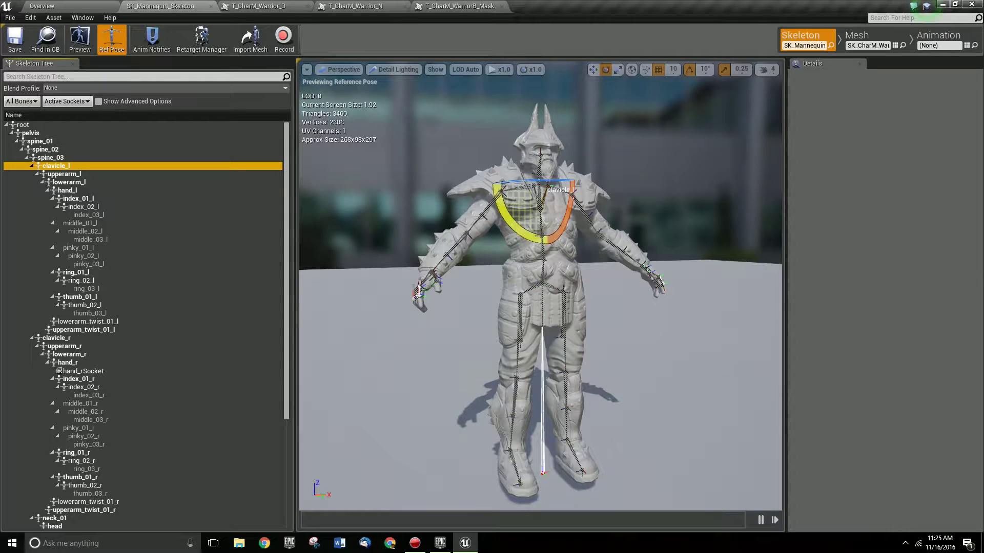
pyautogui.moveTo(594, 186); pyautogui.dragTo(593, 155)
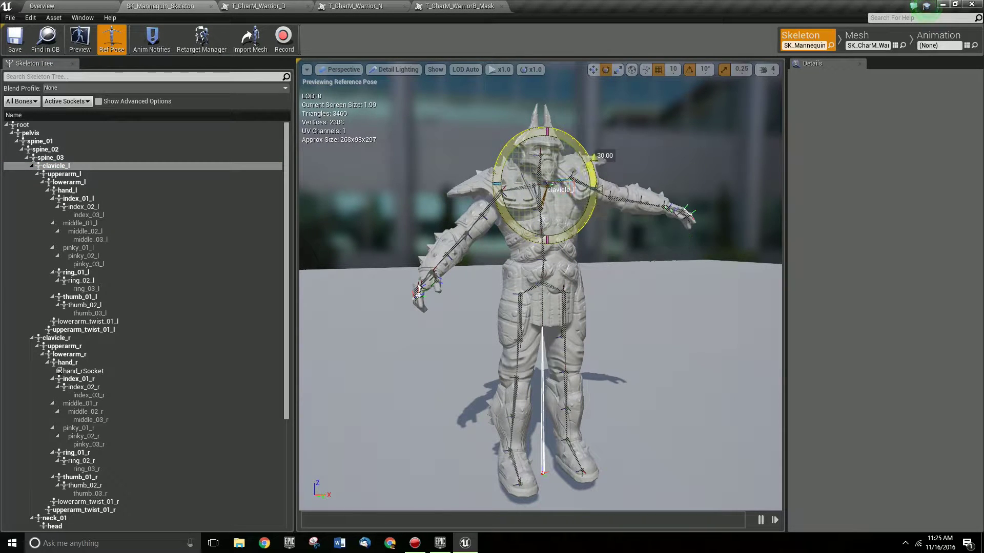
pyautogui.click(68, 191)
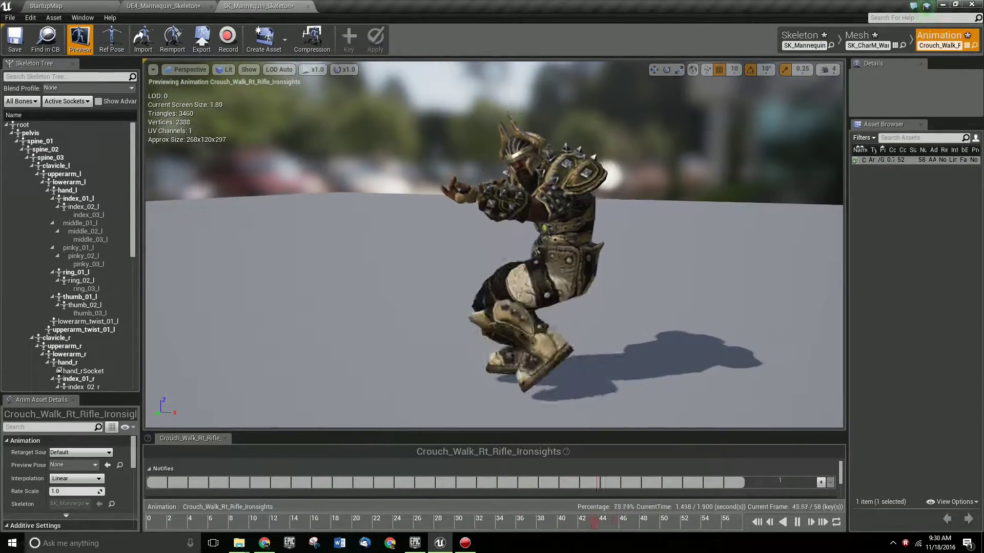
# - Preview Hit_React_4, Hit_React_3, Fire_Shotgun_Hip and Death_Ironsights_2 on the crouching warrior
pyautogui.moveTo(494, 246); pyautogui.dragTo(433, 246)
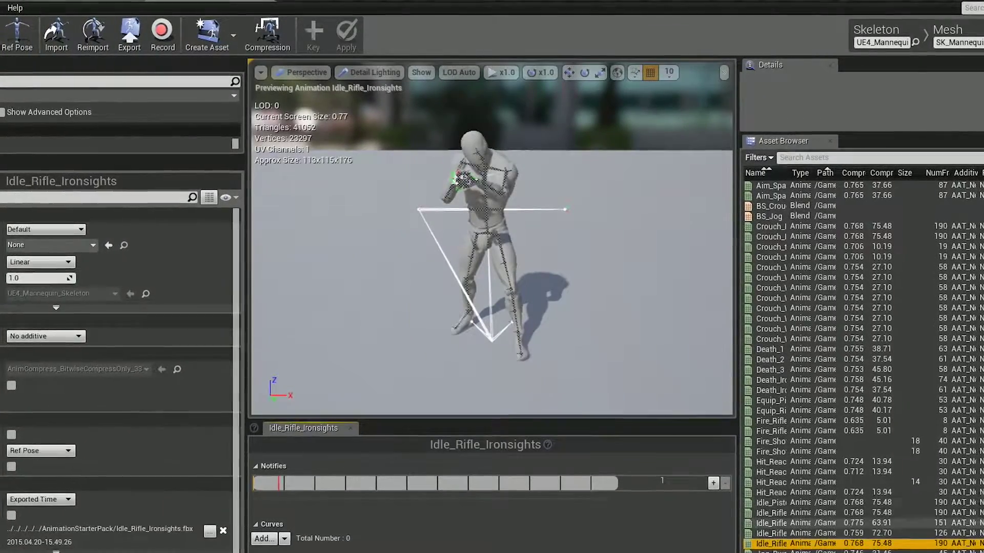
pyautogui.click(768, 488)
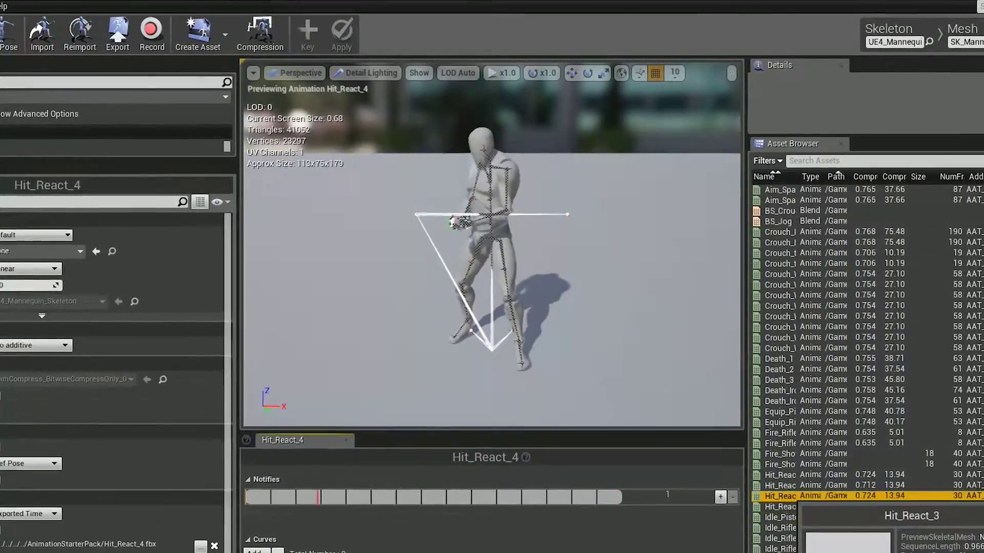
pyautogui.click(774, 493)
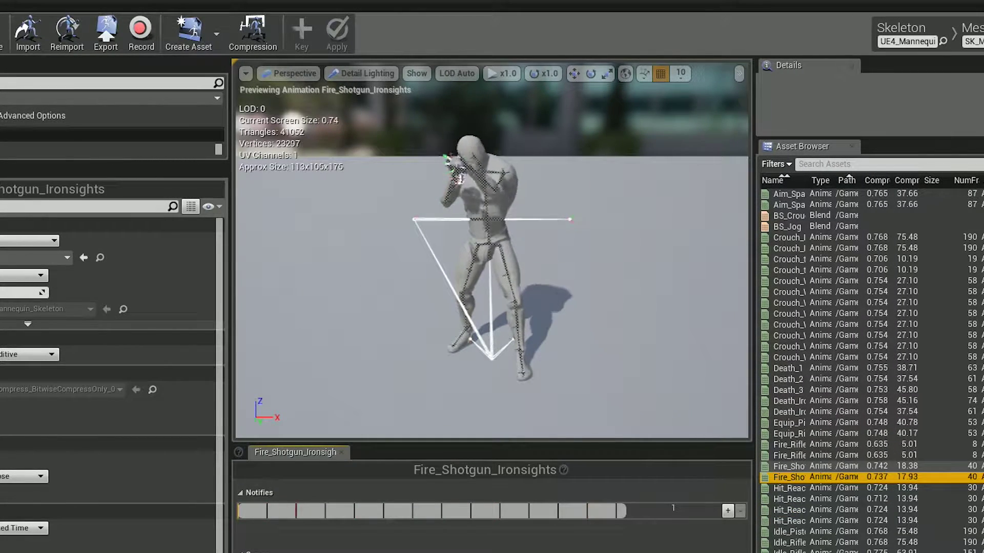
pyautogui.click(789, 466)
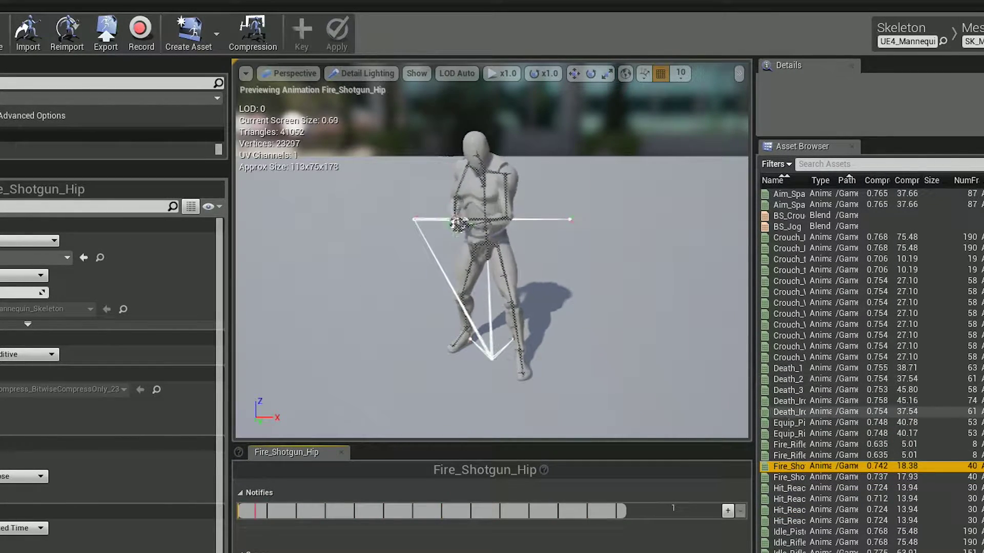
pyautogui.click(789, 411)
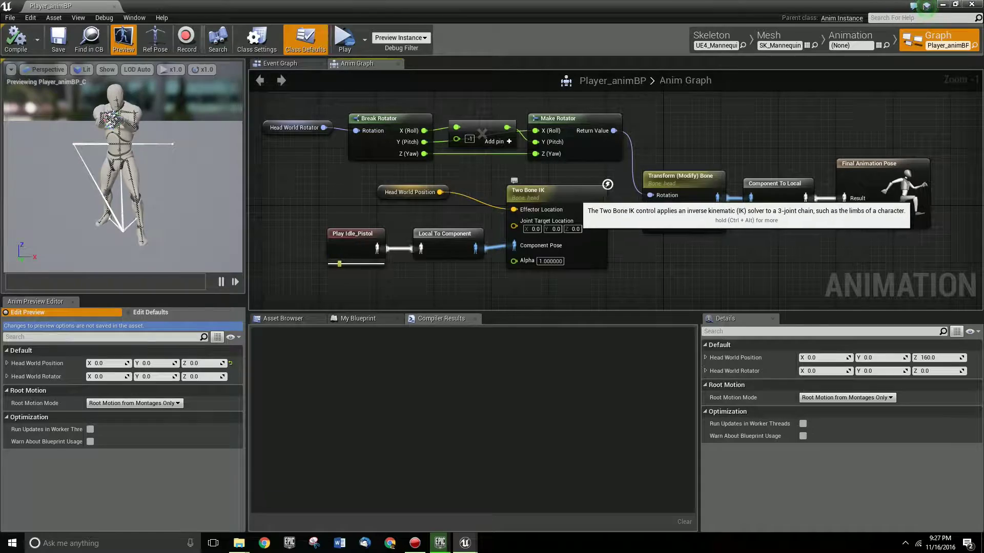
# - Select the head Two Bone IK node in the Anim Graph and zoom the graph in and out
pyautogui.click(589, 200)
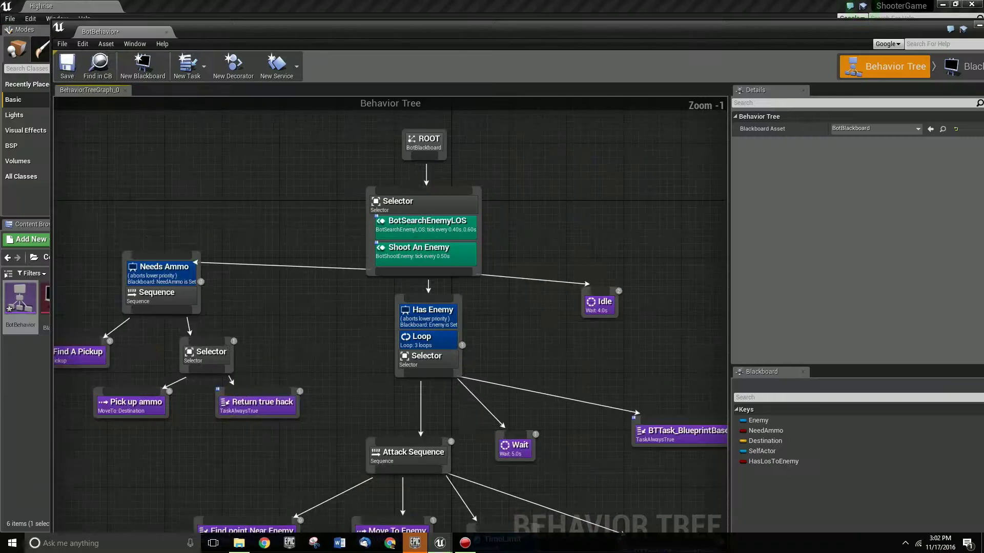
pyautogui.scroll(1, 417, 238)
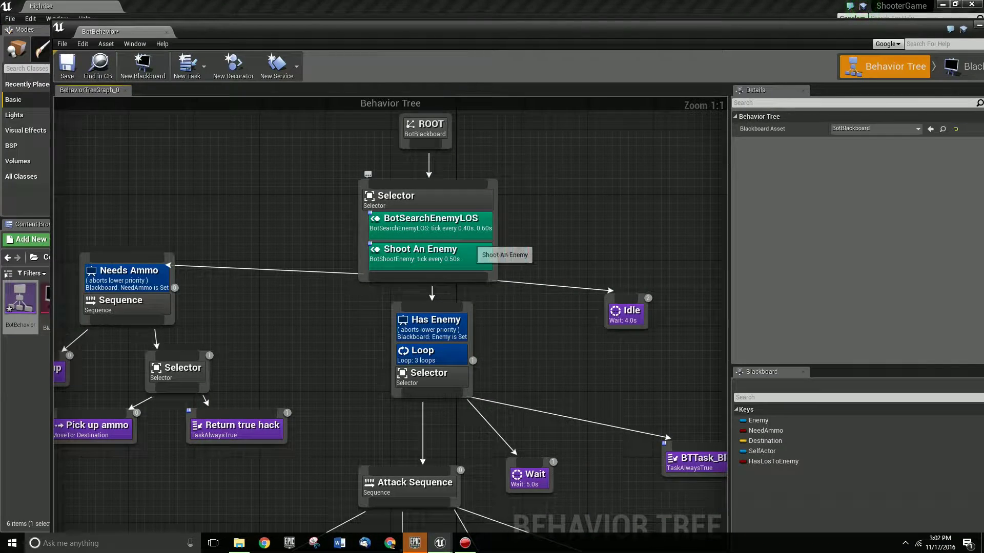
pyautogui.scroll(-4, 402, 277)
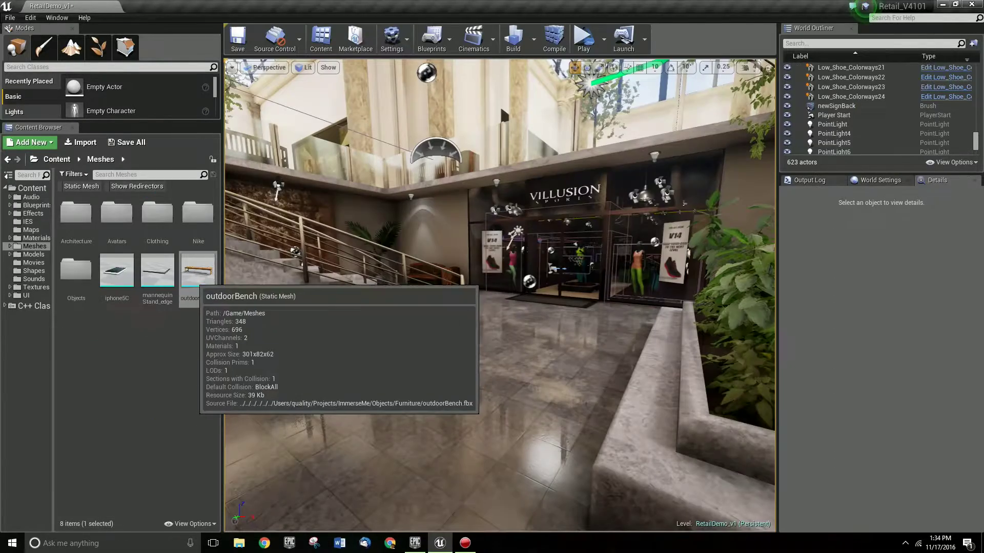
# - Drop an outdoorBench on the mall floor, rotate it, and place a trash can plus a duplicate at either end
pyautogui.click(198, 270)
pyautogui.moveTo(198, 270); pyautogui.dragTo(451, 359)
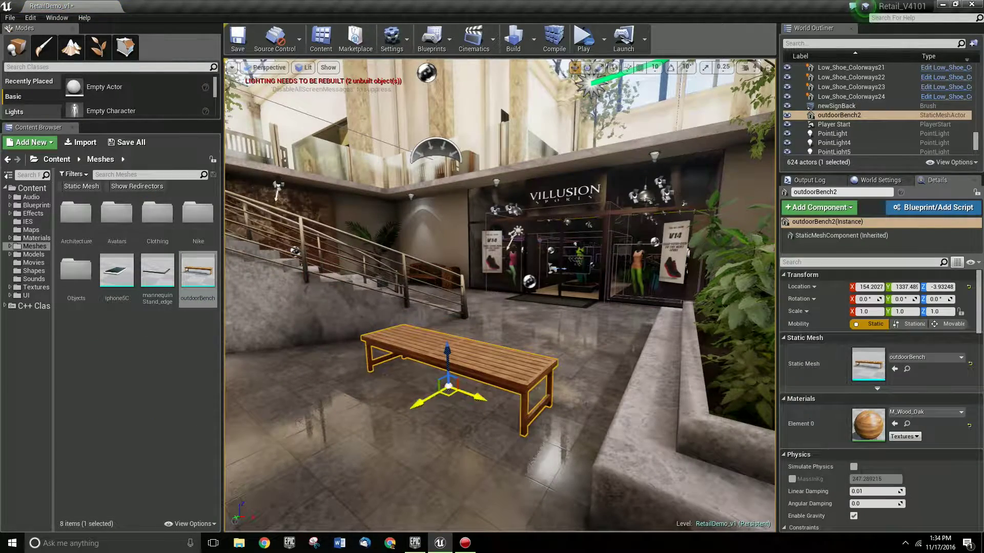
pyautogui.press('e')
pyautogui.moveTo(505, 398); pyautogui.dragTo(522, 410)
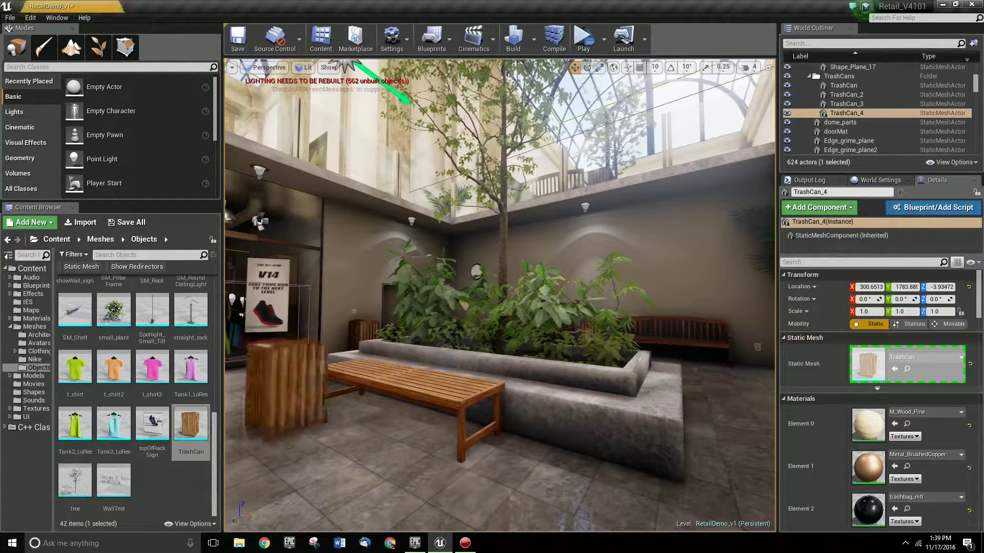
pyautogui.moveTo(287, 395); pyautogui.dragTo(533, 440)
pyautogui.keyDown('alt'); pyautogui.moveTo(568, 482); pyautogui.dragTo(335, 425); pyautogui.keyUp('alt')
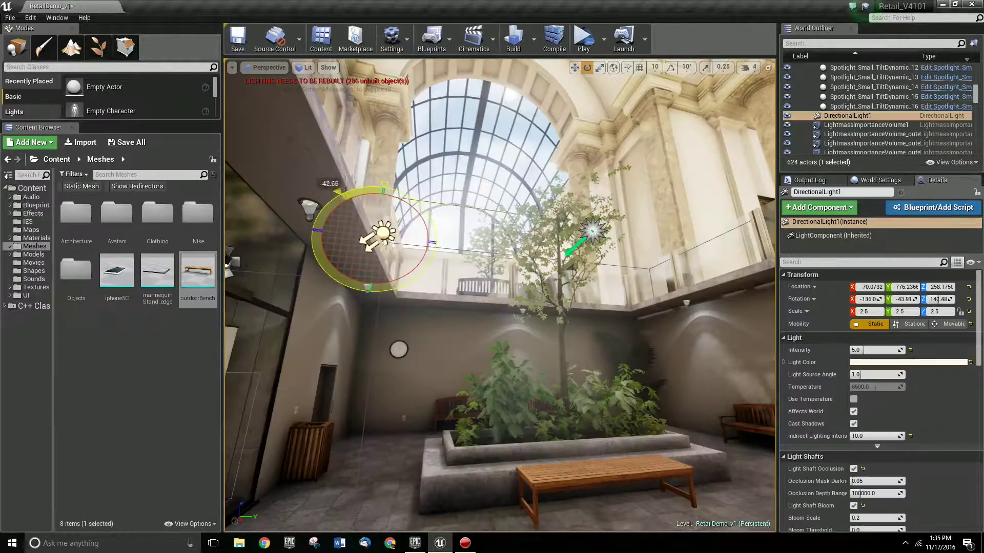
# - Rotate DirectionalLight1 to angle sunlight into the atrium, then duplicate a light sideways
pyautogui.moveTo(338, 191); pyautogui.dragTo(423, 196)
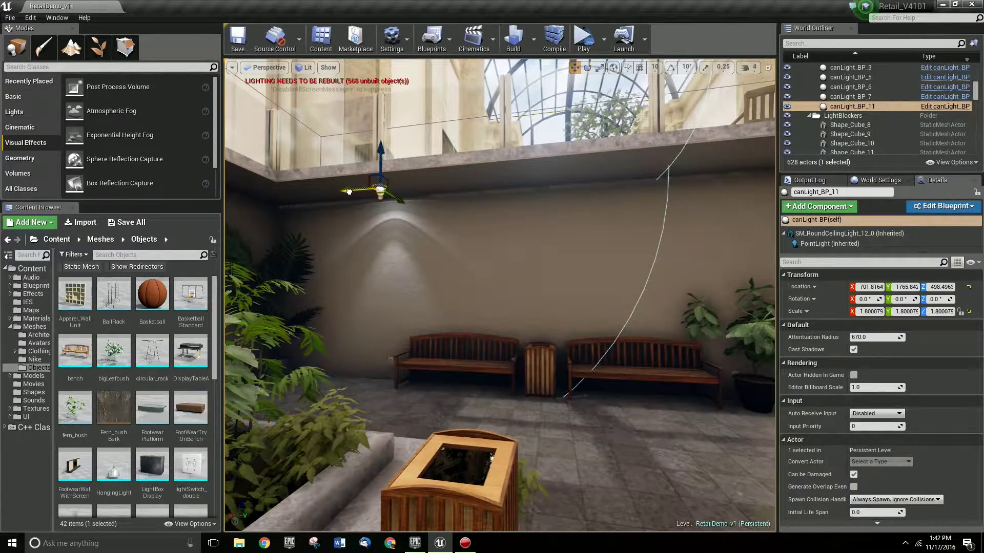
pyautogui.keyDown('alt'); pyautogui.moveTo(348, 192); pyautogui.dragTo(740, 196); pyautogui.keyUp('alt')
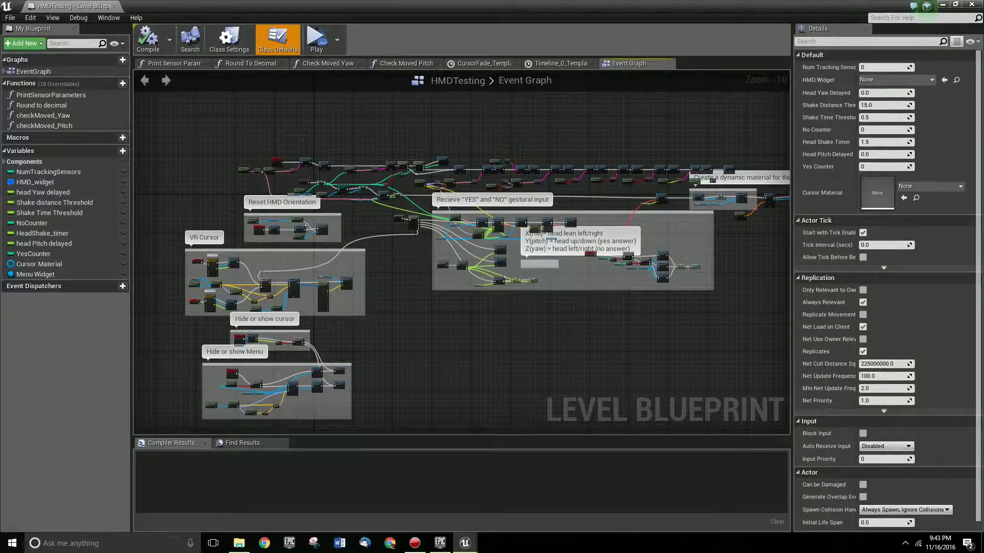
# - Survey the Branch, SetText, Event Tick and Check Moved nodes, then type '.ani' after buttonState_Download
pyautogui.scroll(9, 303, 162)
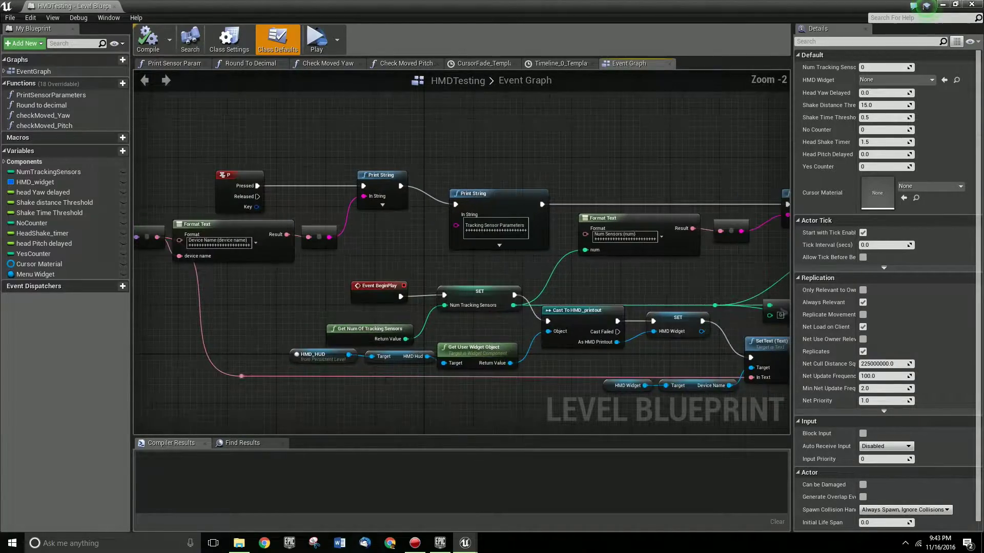
pyautogui.moveTo(440, 262); pyautogui.dragTo(219, 184, button='right')
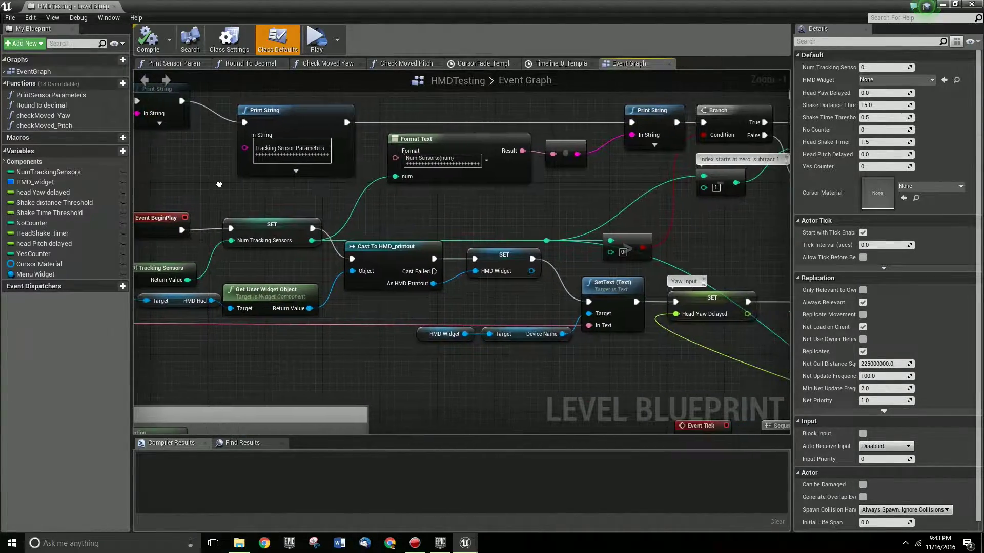
pyautogui.scroll(-2, 461, 251)
pyautogui.moveTo(461, 251); pyautogui.dragTo(246, 222, button='right')
pyautogui.scroll(-2, 704, 396)
pyautogui.moveTo(705, 396); pyautogui.dragTo(637, 237, button='right')
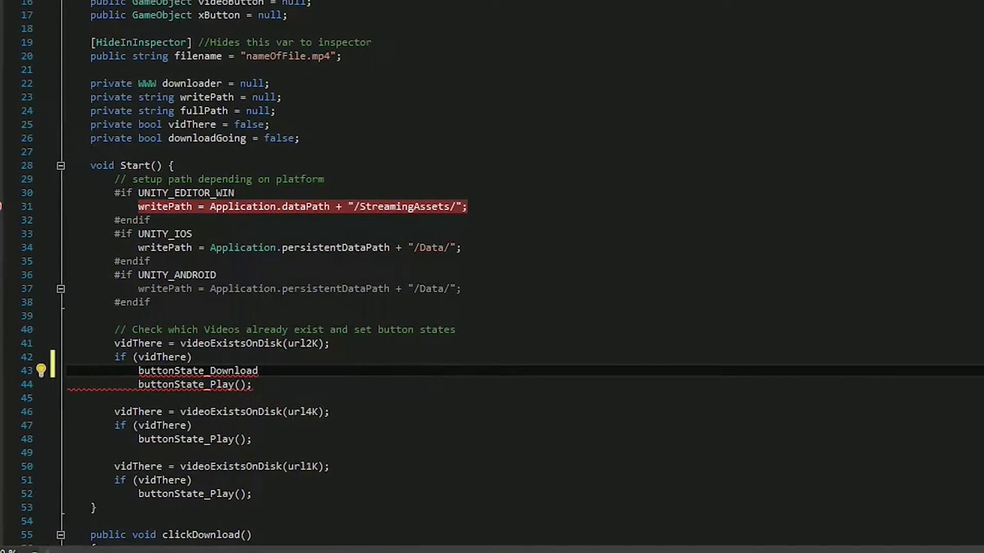
pyautogui.write('.ani')
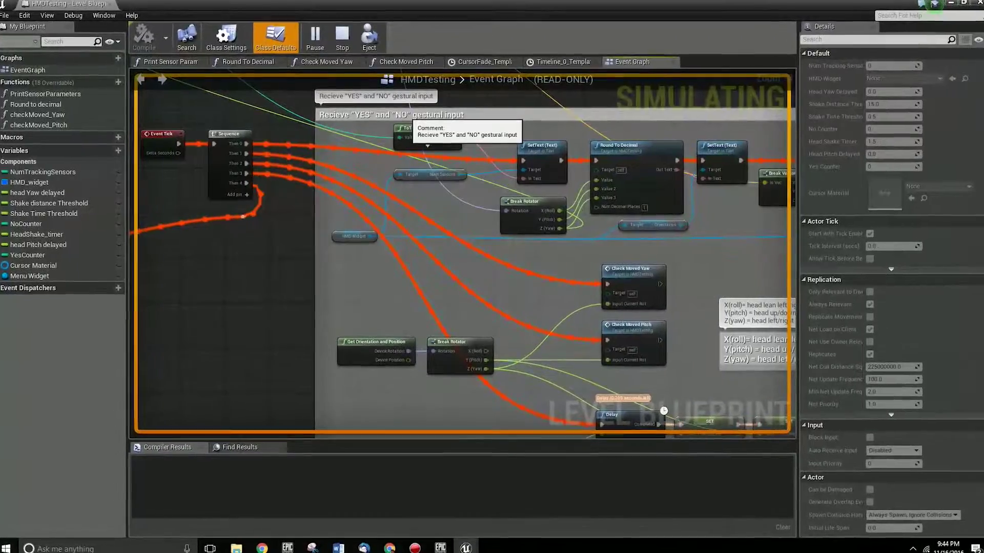
# - Pan the Event Graph to follow the highlighted execution flow through the head-gesture logic
pyautogui.moveTo(359, 256); pyautogui.dragTo(344, 224, button='right')
pyautogui.moveTo(461, 256); pyautogui.dragTo(267, 246, button='right')
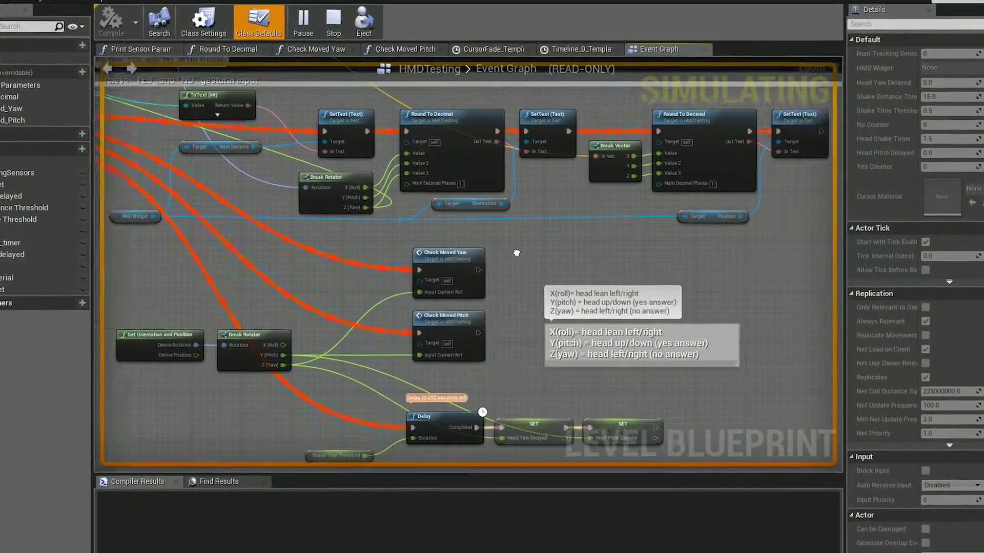